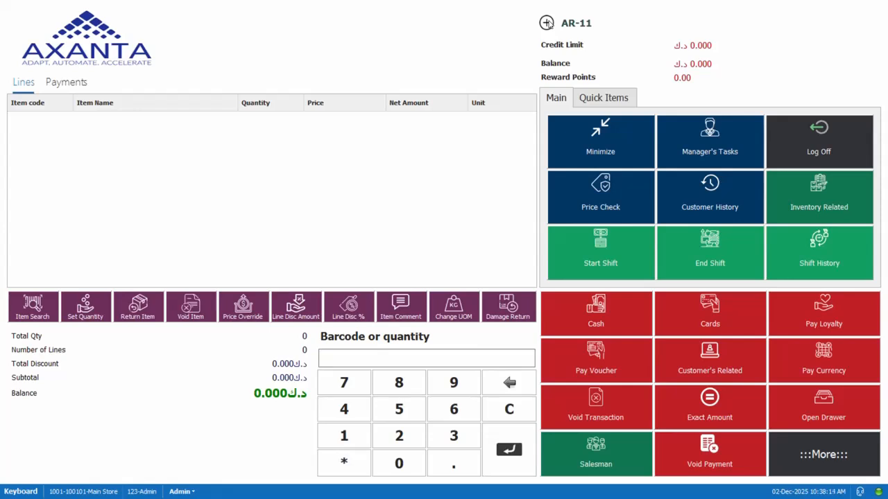
Look up the customer record customer1 and assign it to the sale
click(547, 23)
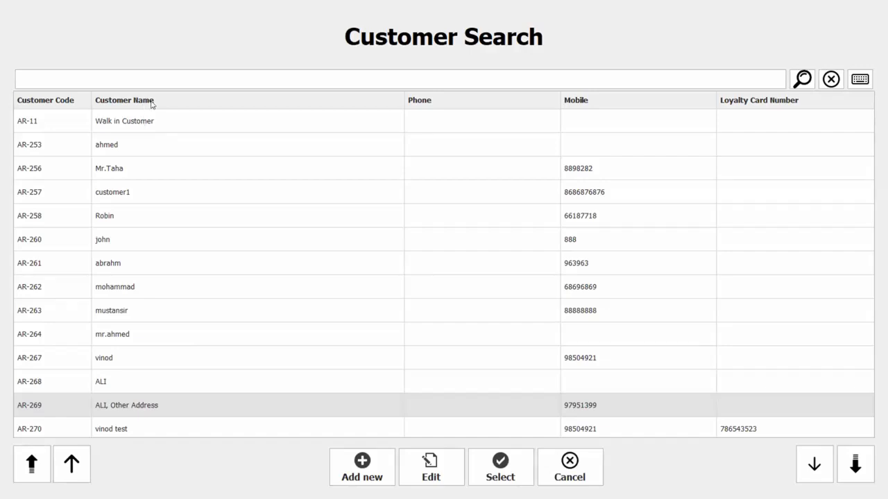
mouse_move(152, 104)
mouse_move(761, 107)
click(132, 195)
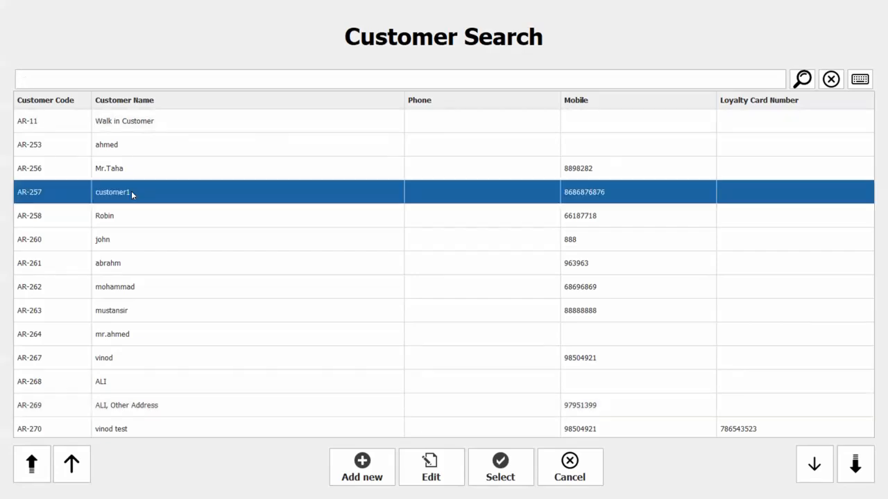
double_click(131, 192)
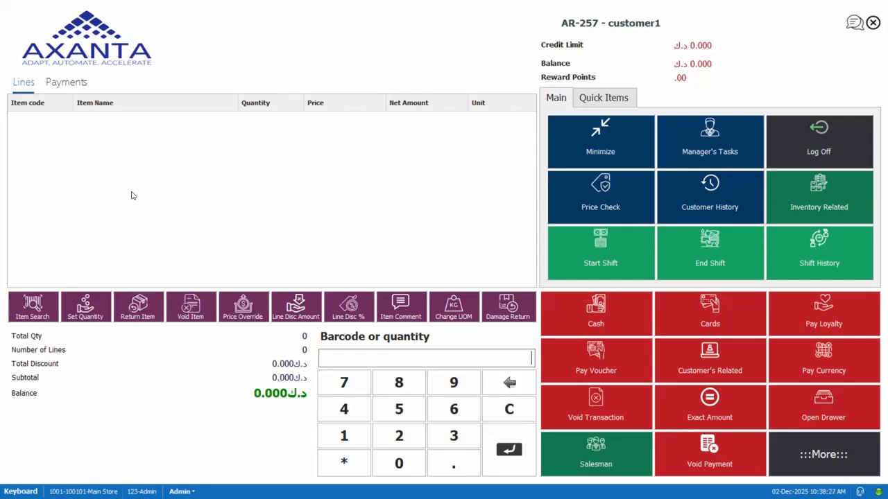
Add Mdh fish curry masala 100g and Americana chicken escalope pane 500g to the sale
click(38, 319)
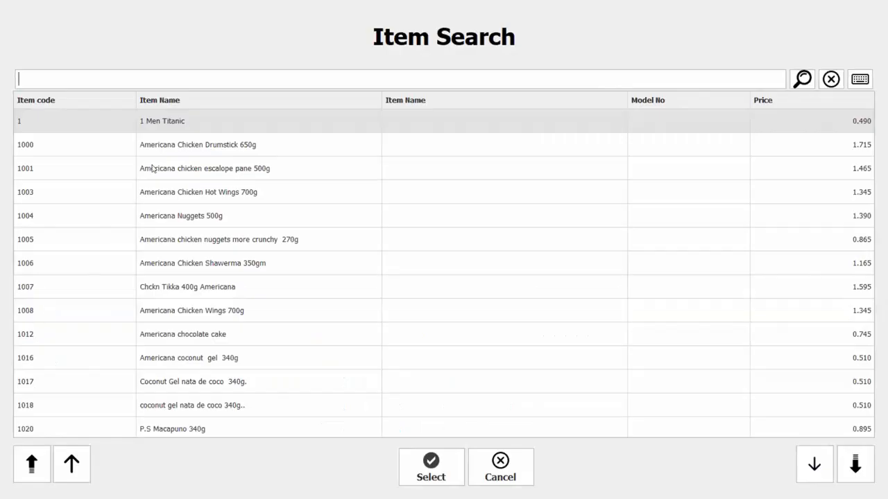
double_click(168, 154)
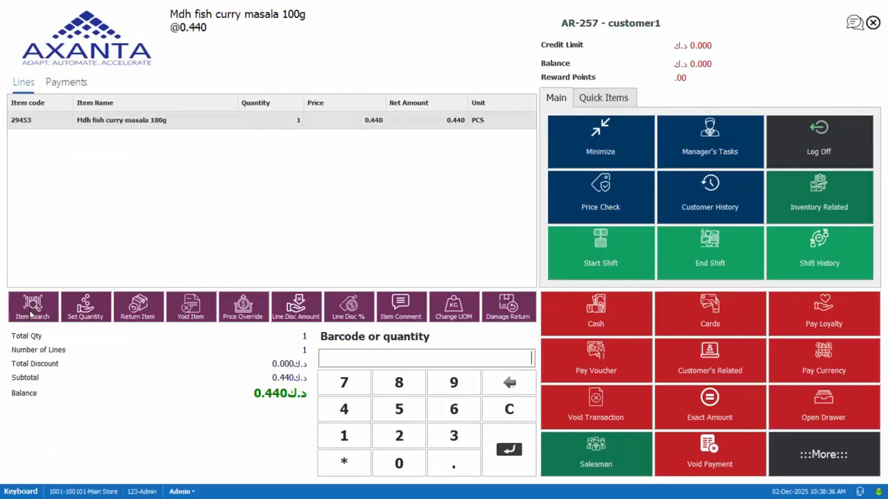
click(30, 315)
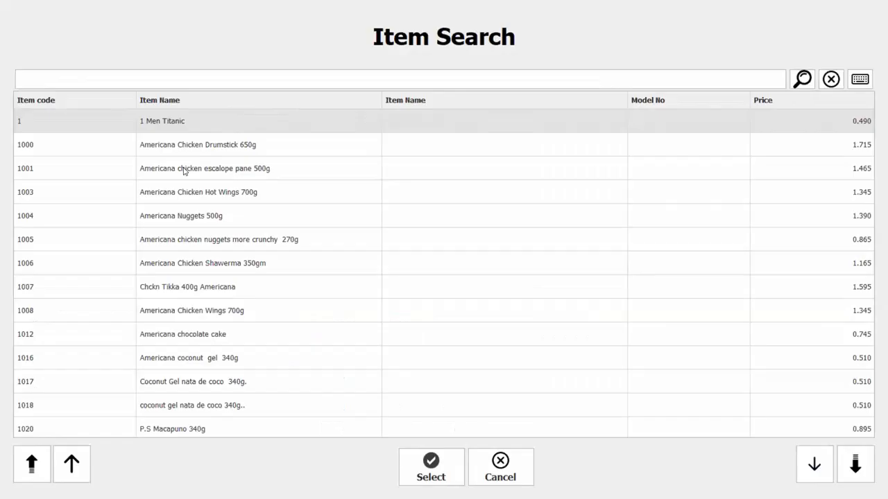
click(184, 169)
double_click(184, 170)
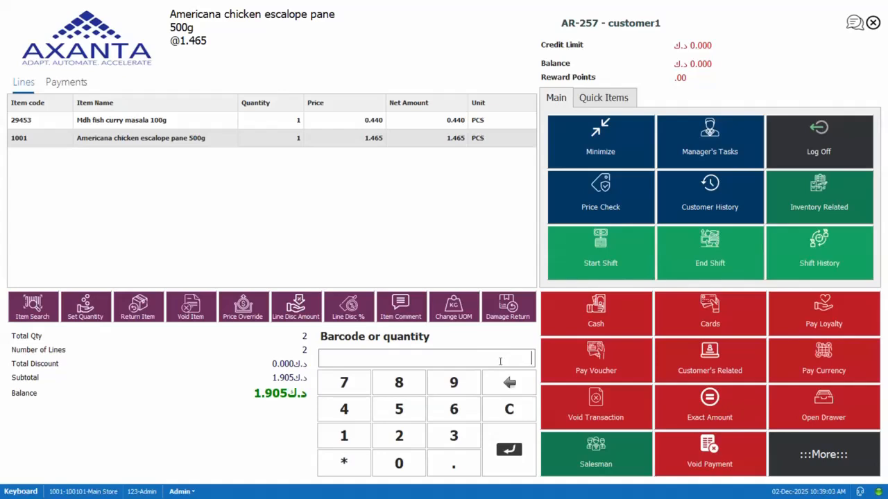
Add Americana Nuggets 500g to the sale with a quantity of 5 entered before picking the item
text(5)
key(asterisk)
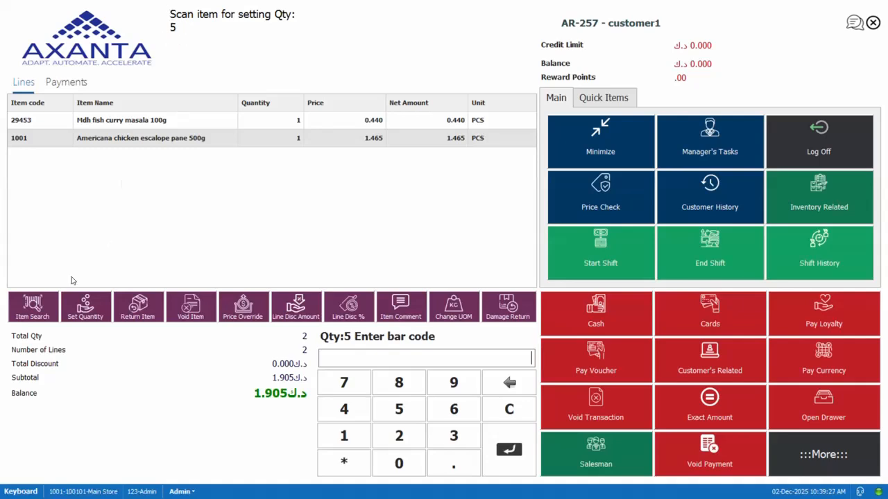
click(39, 310)
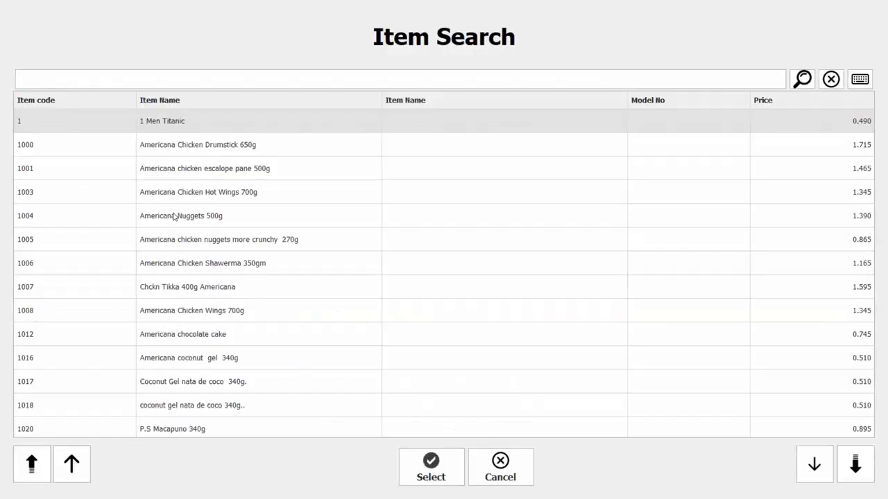
click(174, 216)
double_click(174, 215)
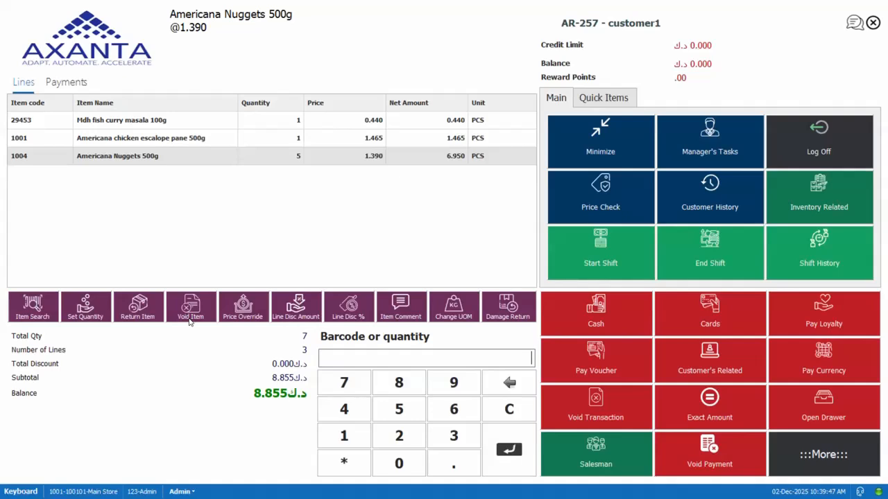
Void the Mdh fish curry masala 100g line and restore it
click(189, 125)
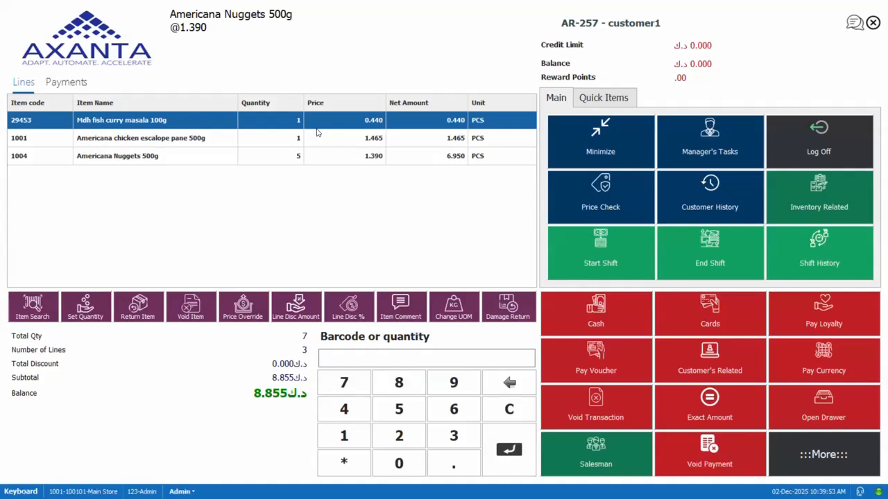
click(192, 308)
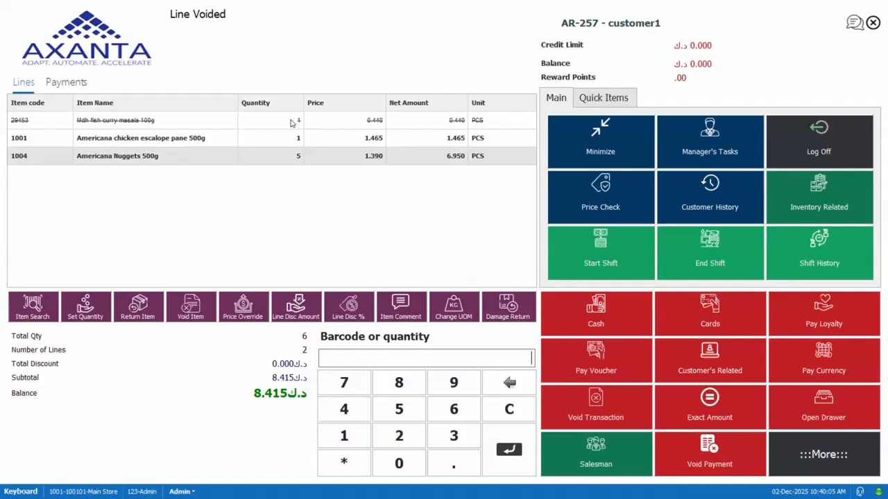
click(239, 127)
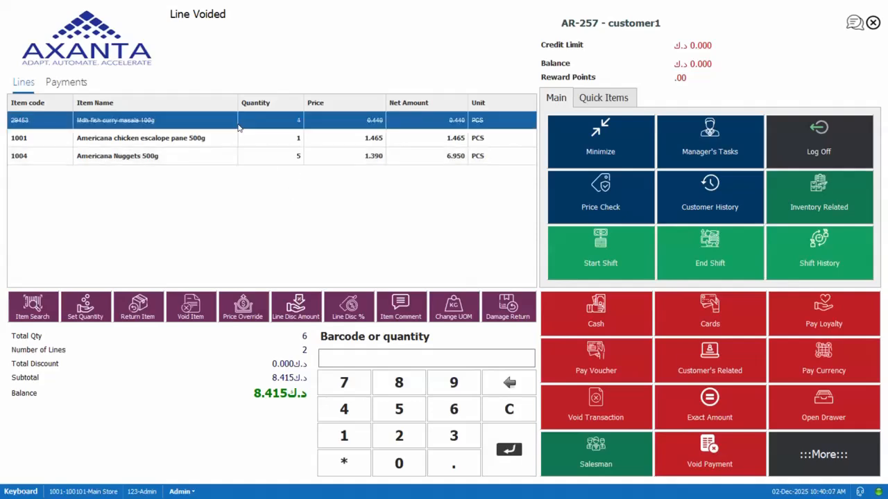
click(185, 314)
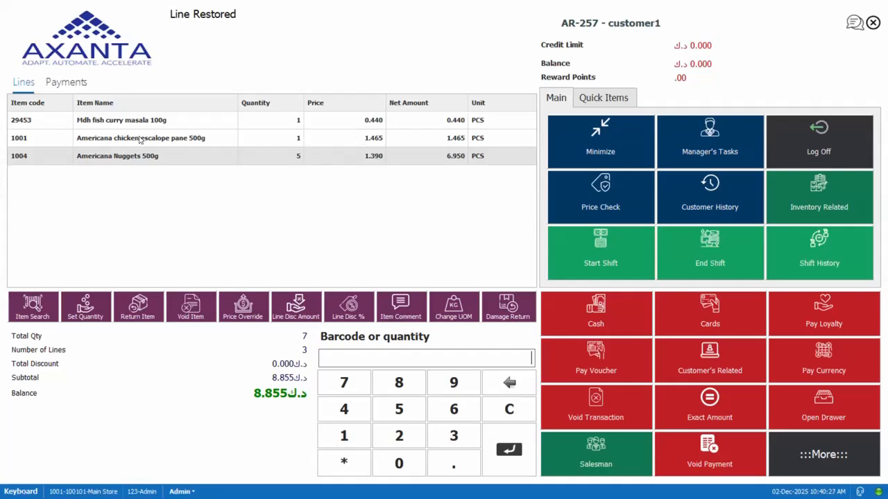
Override the price of the Americana chicken escalope pane 500g line with 0.5
click(161, 139)
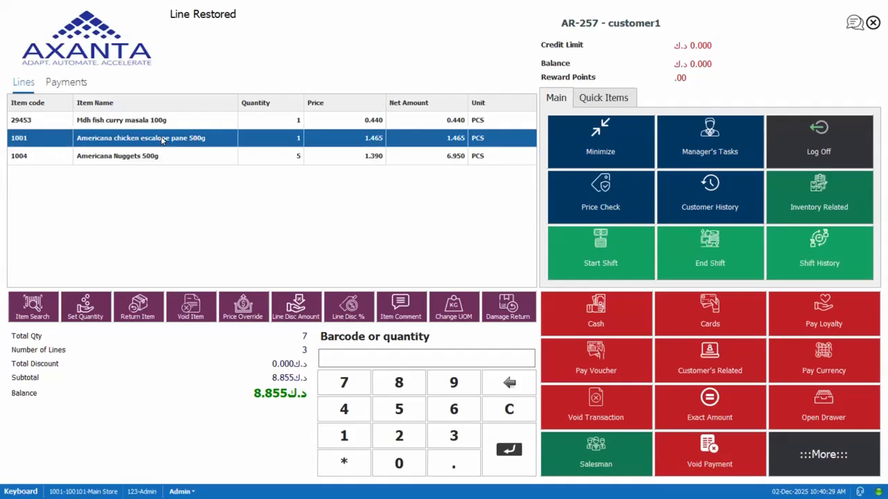
click(245, 305)
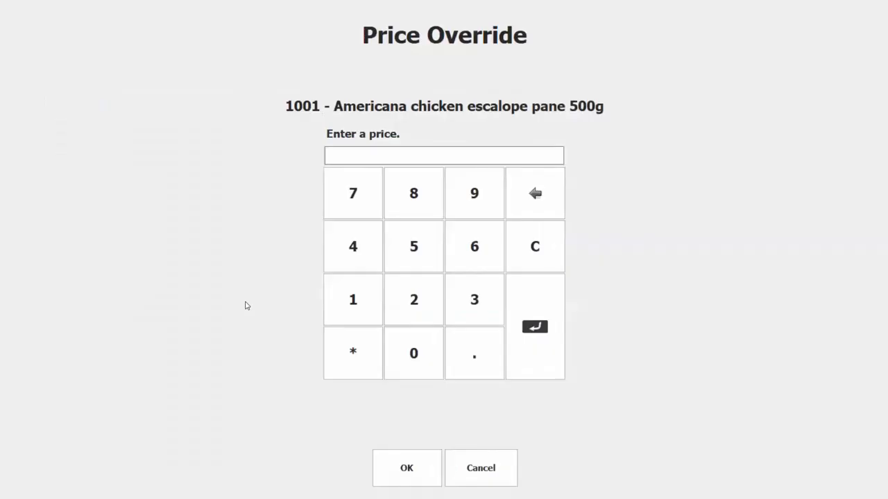
text(0.5)
key(Return)
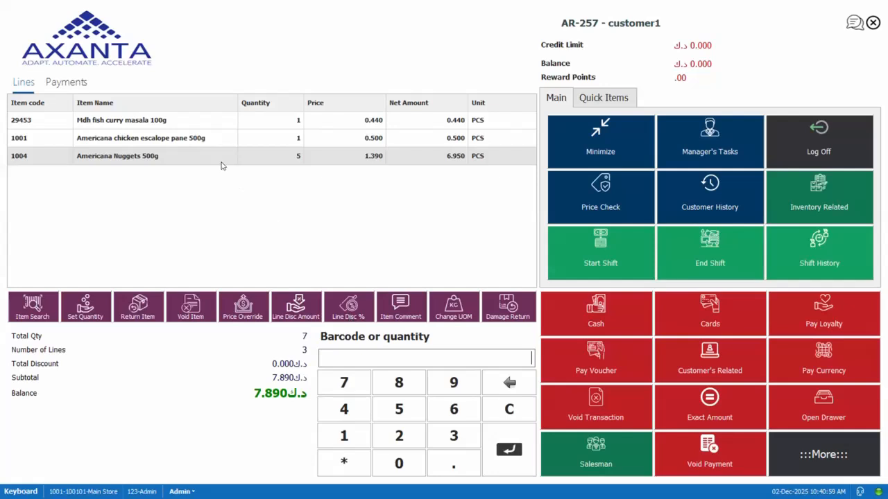
Apply a line discount amount of 0.25 to the Mdh fish curry masala 100g line
click(212, 124)
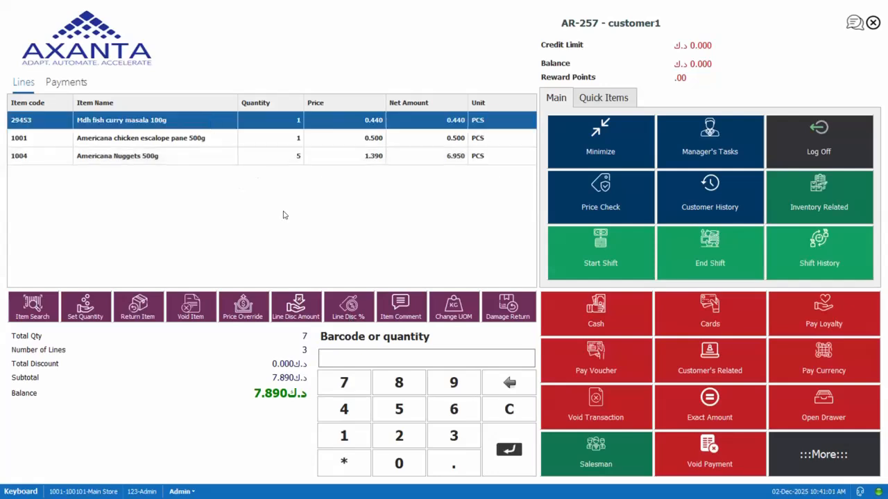
click(297, 307)
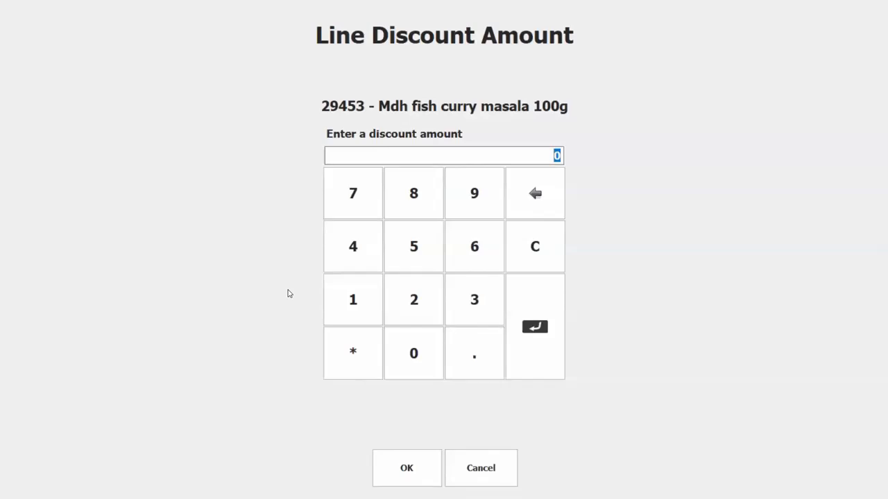
text(0.25)
key(Return)
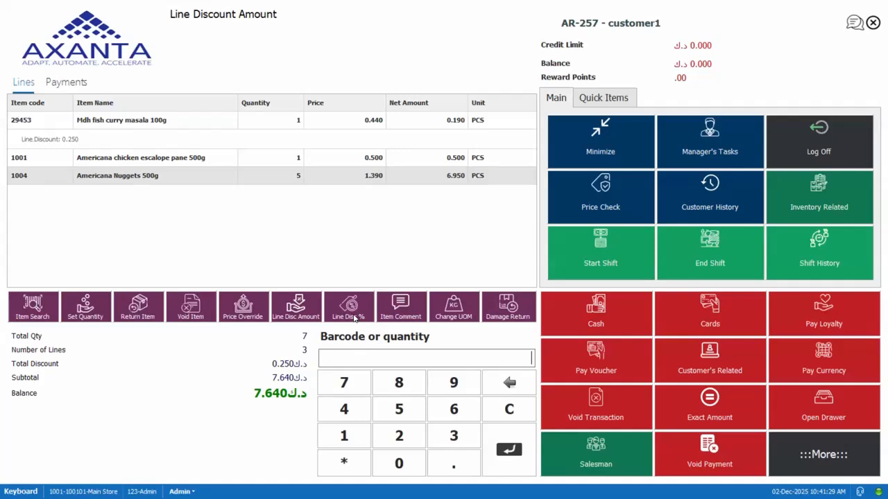
Apply a line discount of 2 percent to the Americana chicken escalope pane 500g line
click(242, 161)
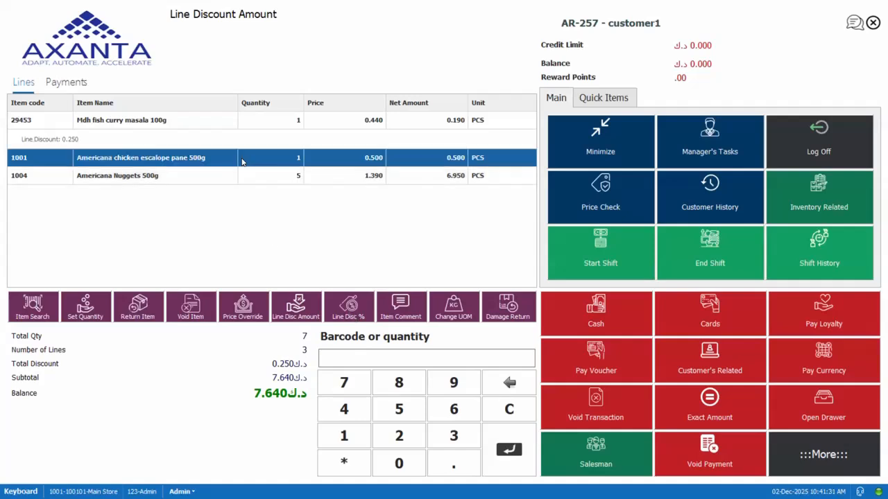
click(347, 313)
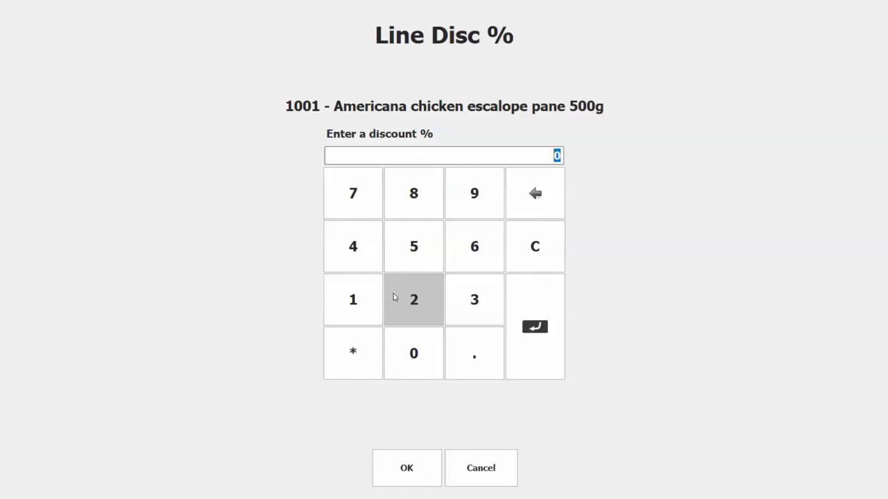
click(393, 293)
key(Return)
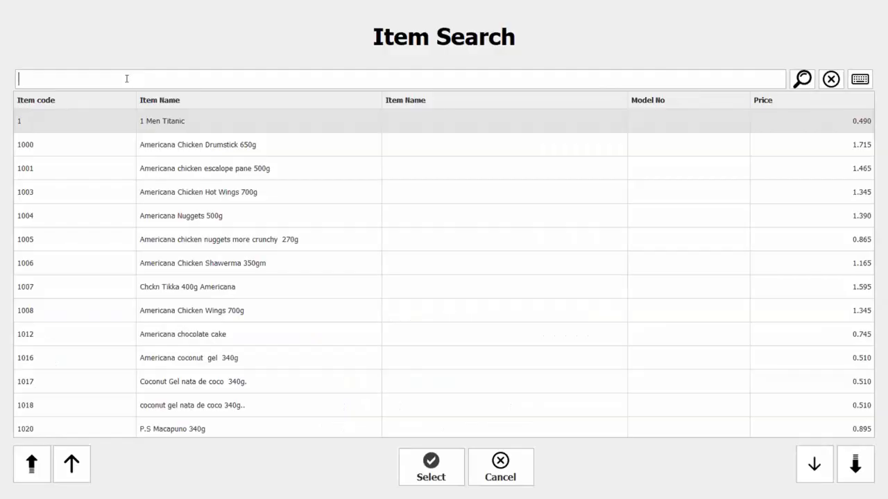
Search the items for "stove" and add Gas Stove Accessories 2 to the sale
text(stove)
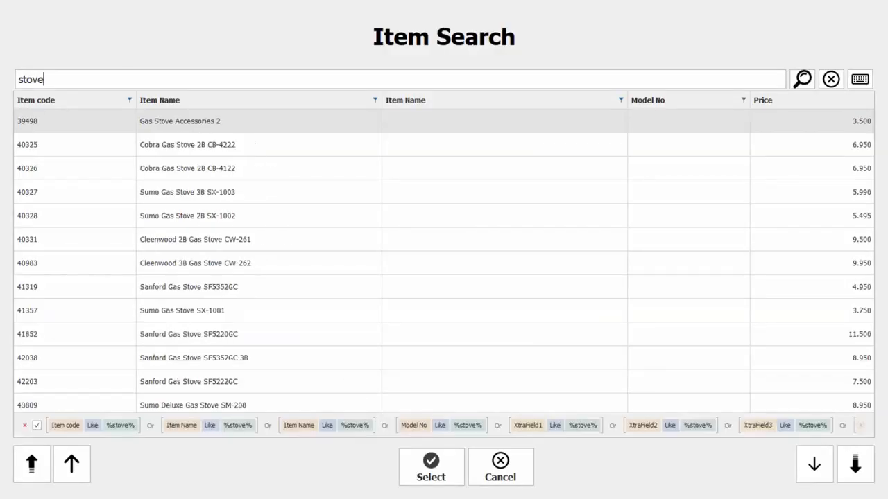
click(194, 129)
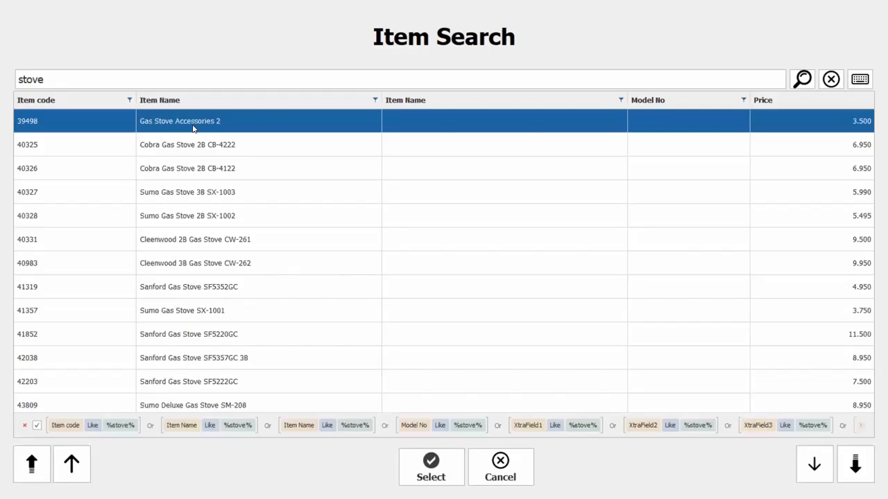
double_click(193, 129)
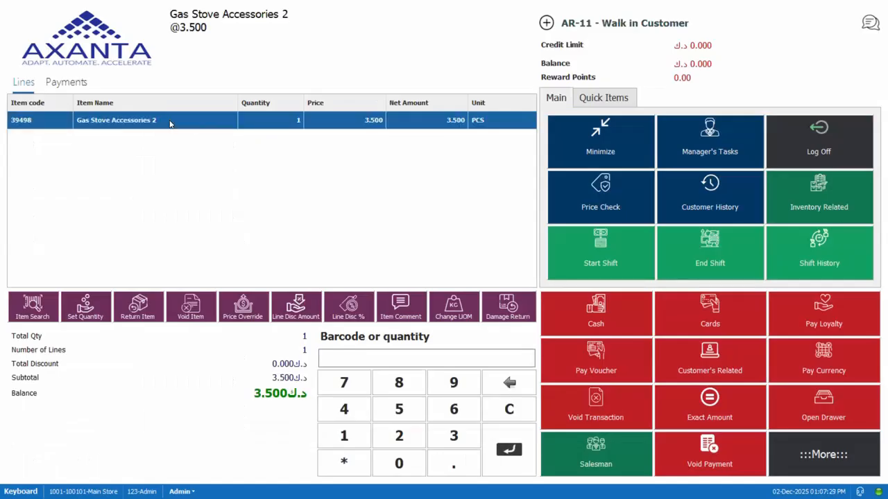
Add the item comment "Handle with care" to the Gas Stove Accessories 2 line
click(400, 308)
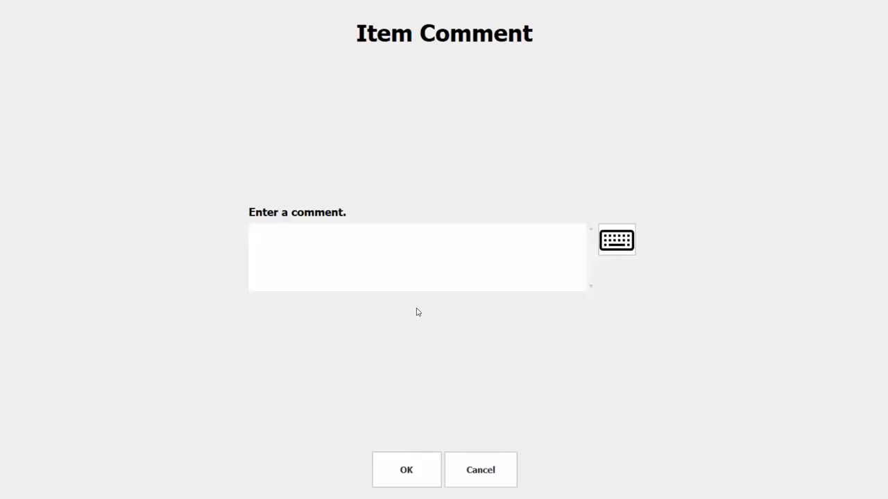
text(Handle with care)
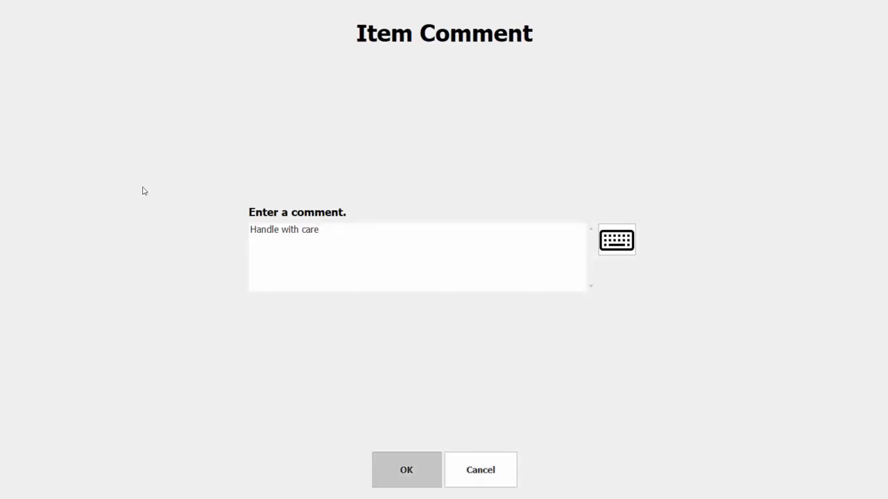
key(Return)
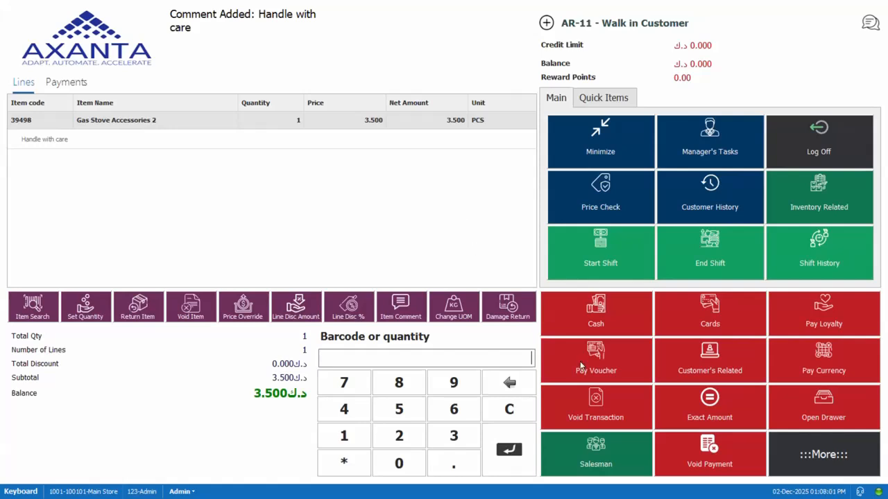
Void the whole transaction containing Gas Stove Accessories 2
click(613, 410)
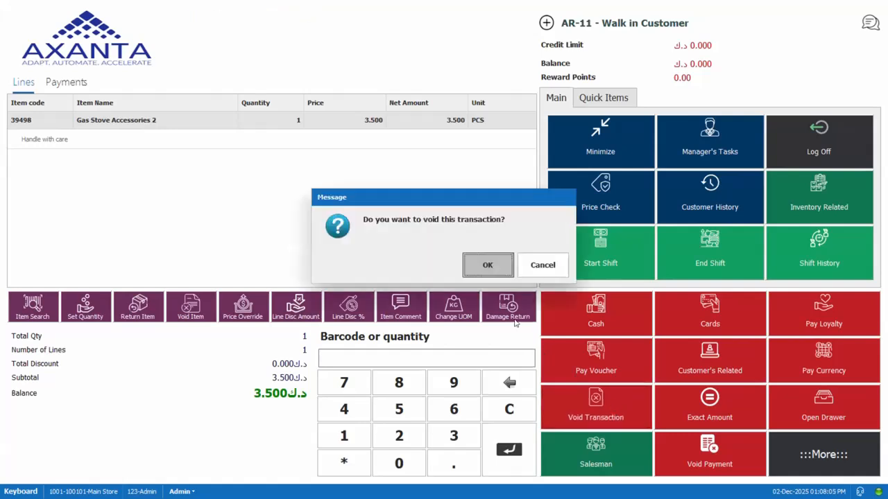
click(488, 267)
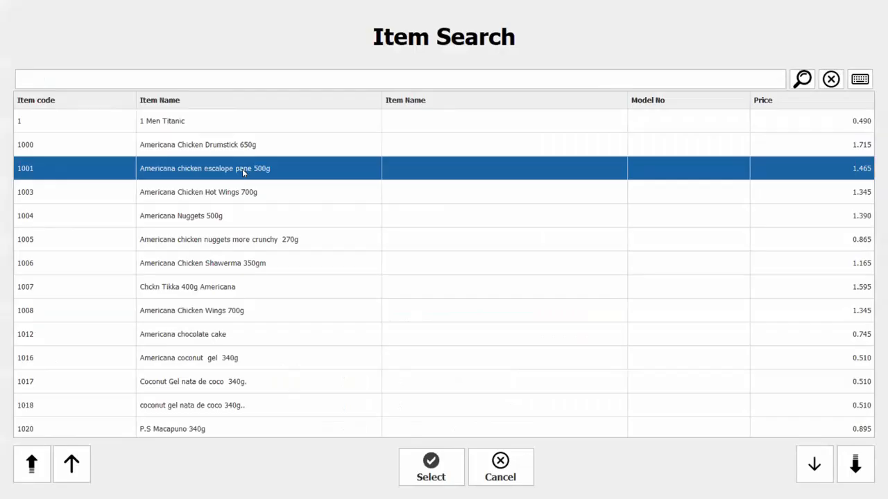
Add Americana chicken escalope pane 500g, Chicken Hot Wings 700g, chicken nuggets more crunchy 270g and Chicken Wings 700g to the sale
double_click(243, 173)
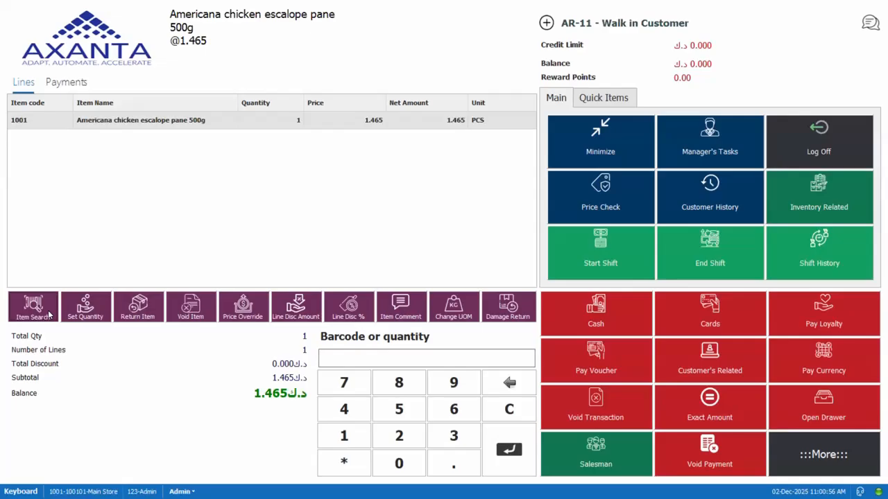
click(49, 316)
double_click(215, 192)
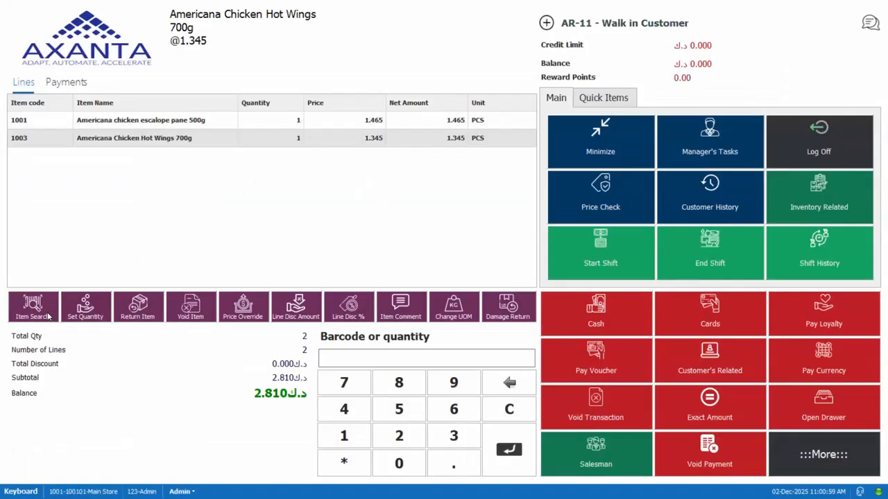
click(48, 316)
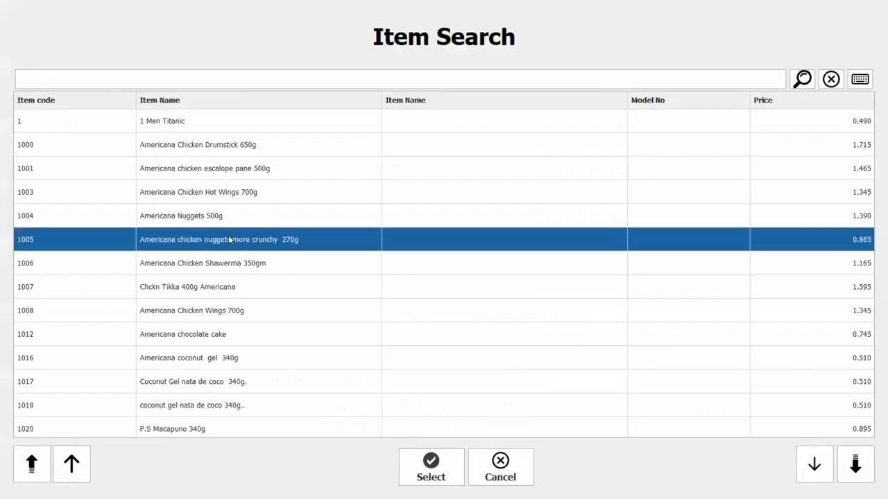
double_click(229, 239)
click(41, 317)
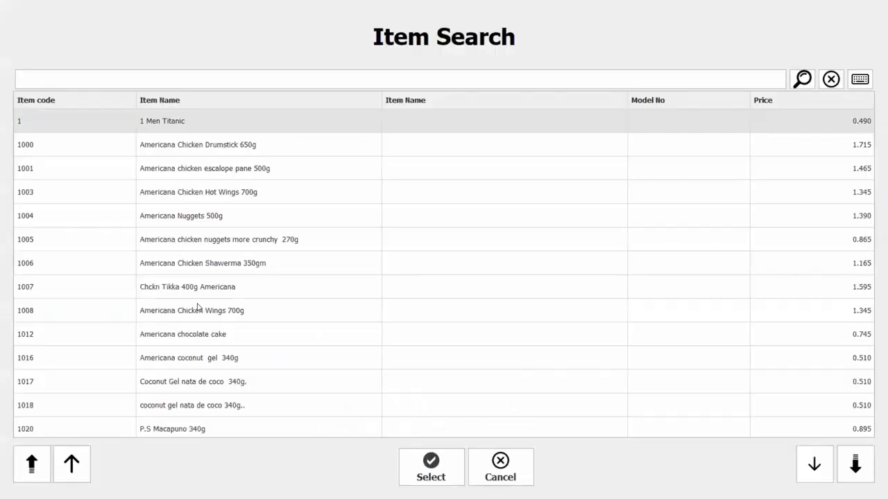
double_click(198, 310)
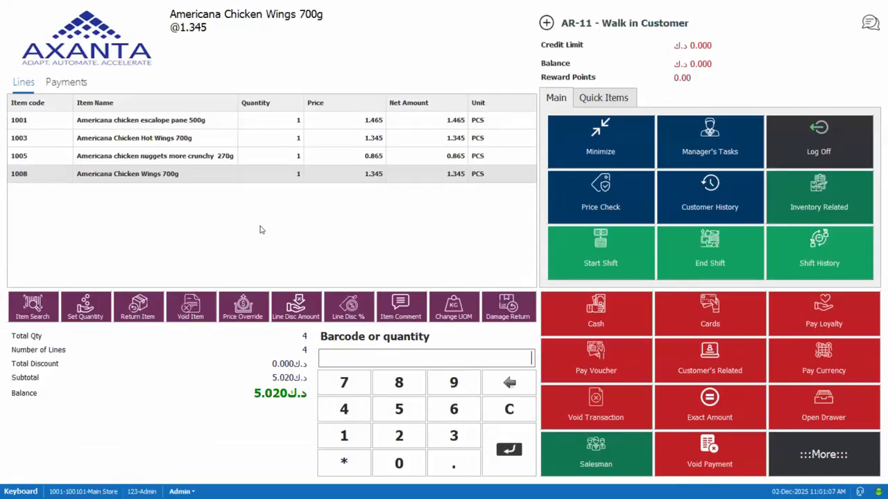
Put the current four-item invoice on hold and recall it from the held transactions
click(820, 454)
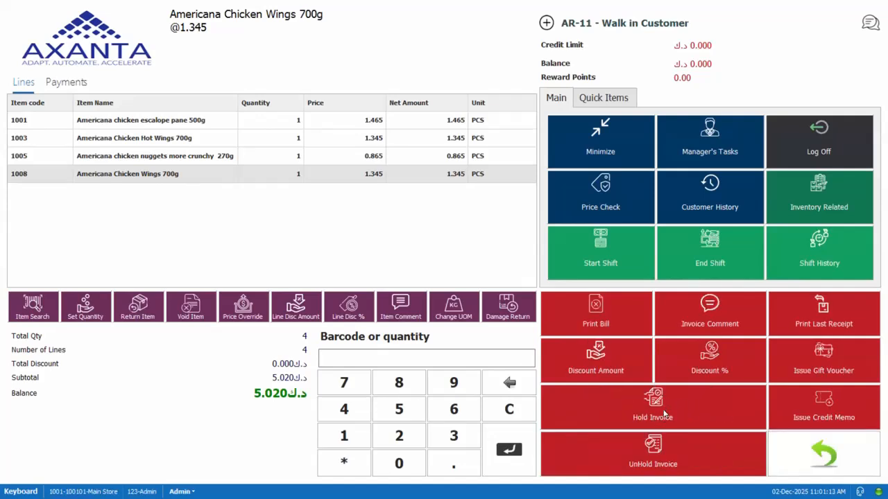
click(662, 415)
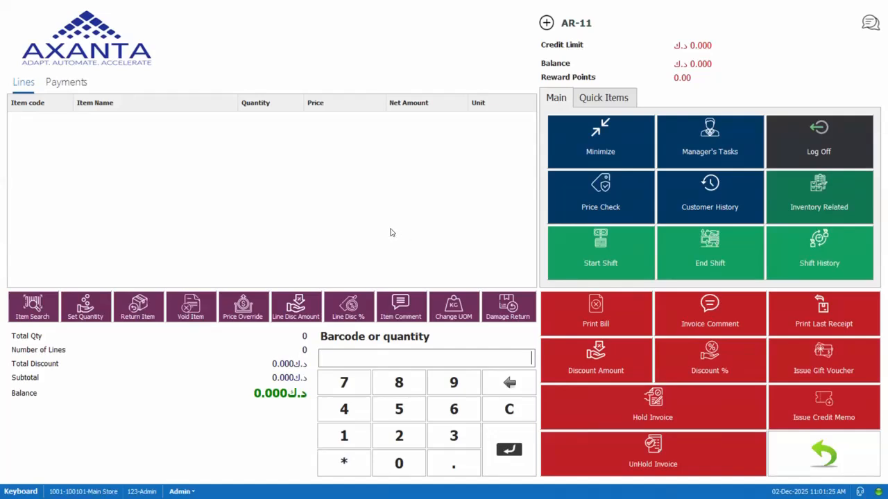
click(616, 442)
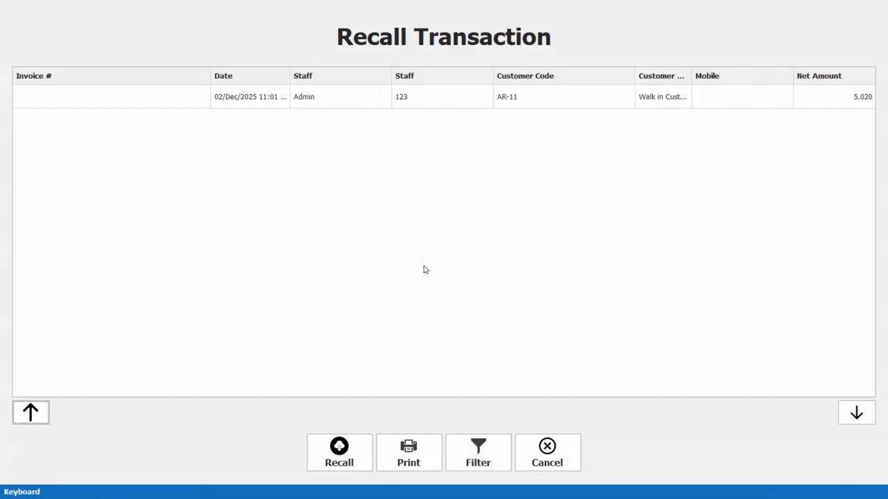
click(391, 105)
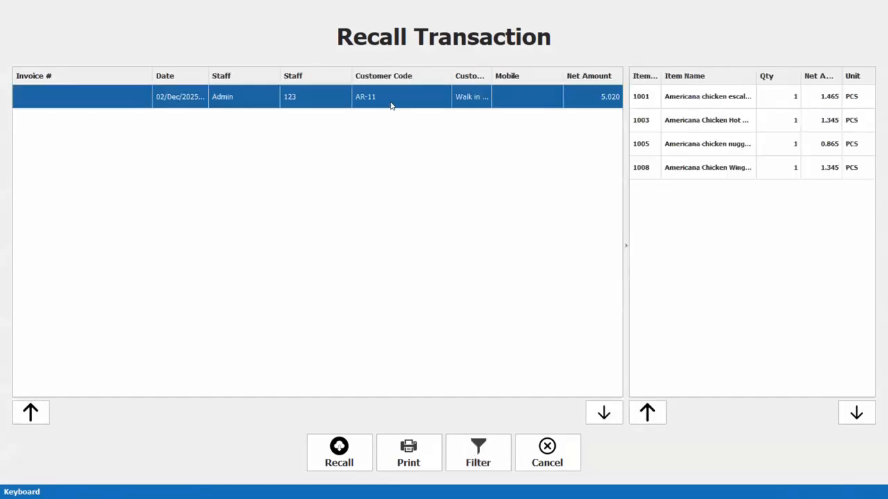
click(340, 456)
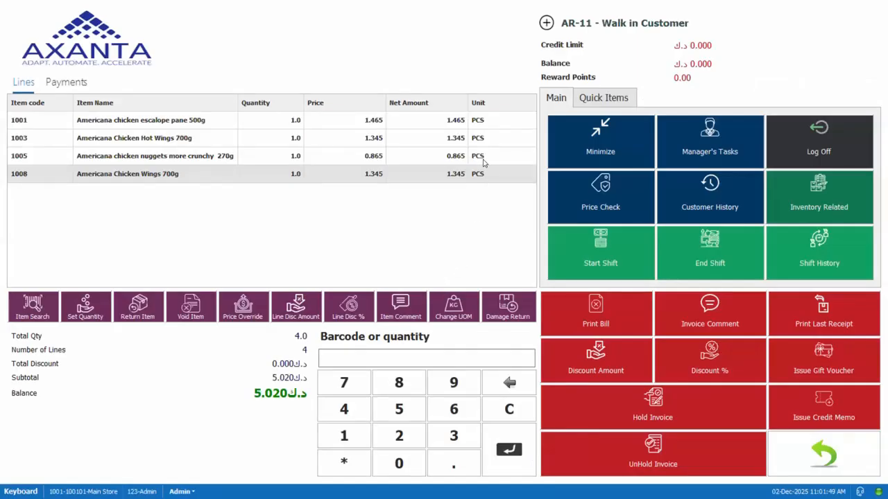
Add Americana chicken nuggets more crunchy 270g from the item list to the recalled invoice
click(36, 311)
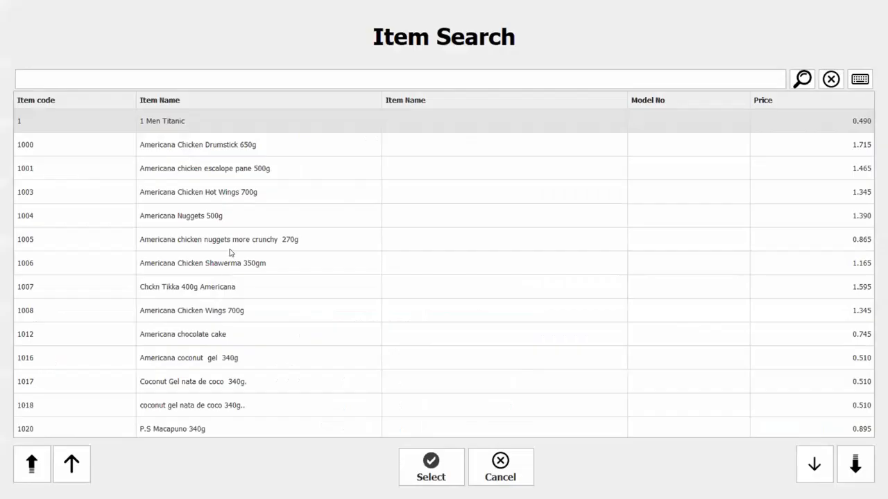
click(230, 249)
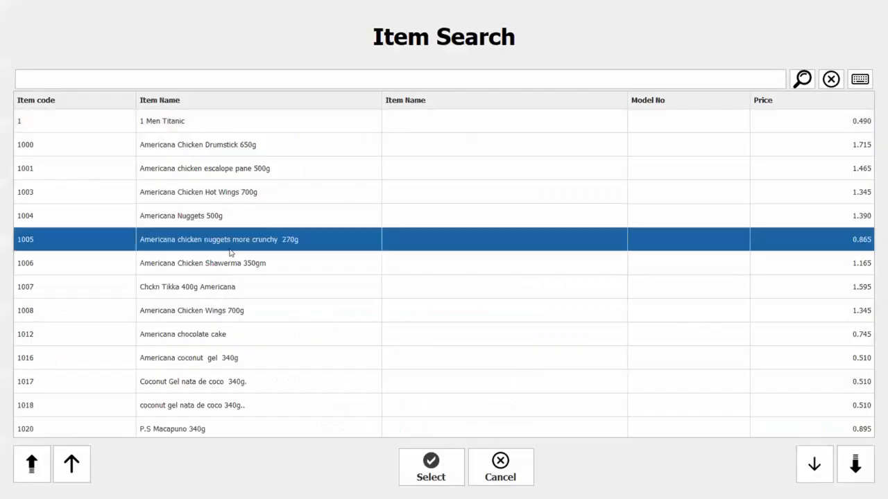
double_click(316, 231)
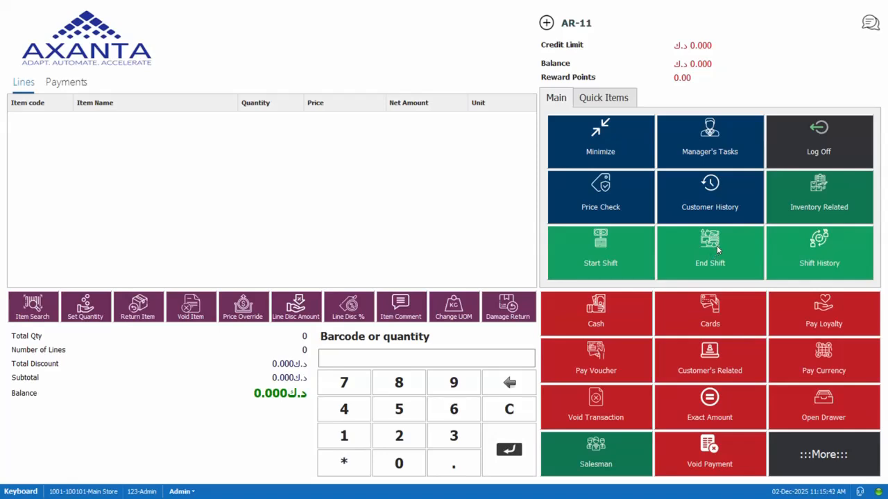
Add Americana chicken escalope pane 500g, Americana Chicken Hot Wings 700g and Americana Nuggets 500g to a new sale
click(30, 307)
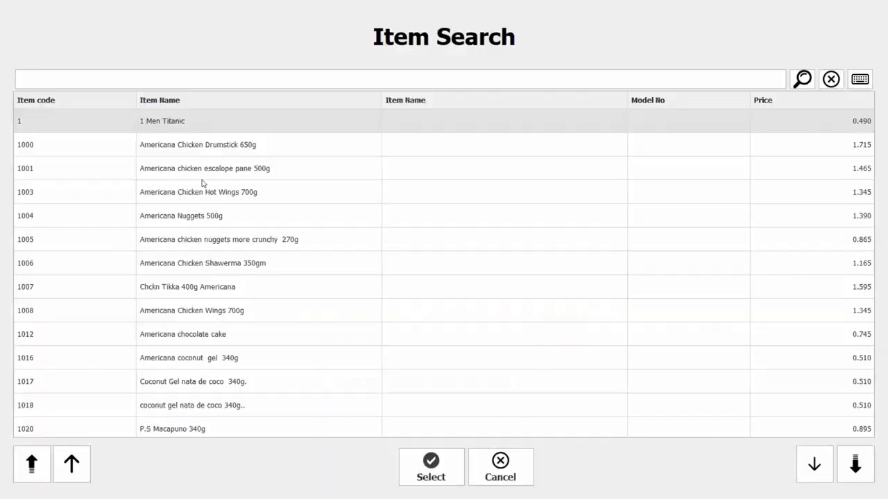
click(212, 178)
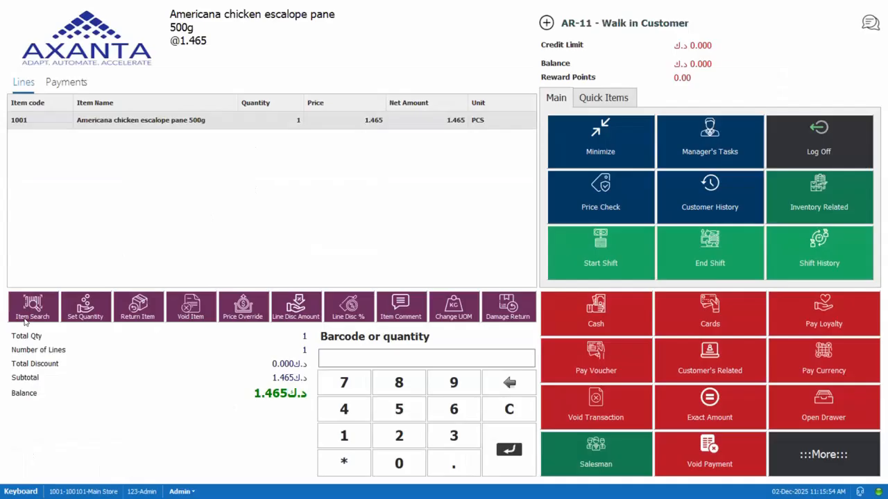
click(25, 319)
click(201, 198)
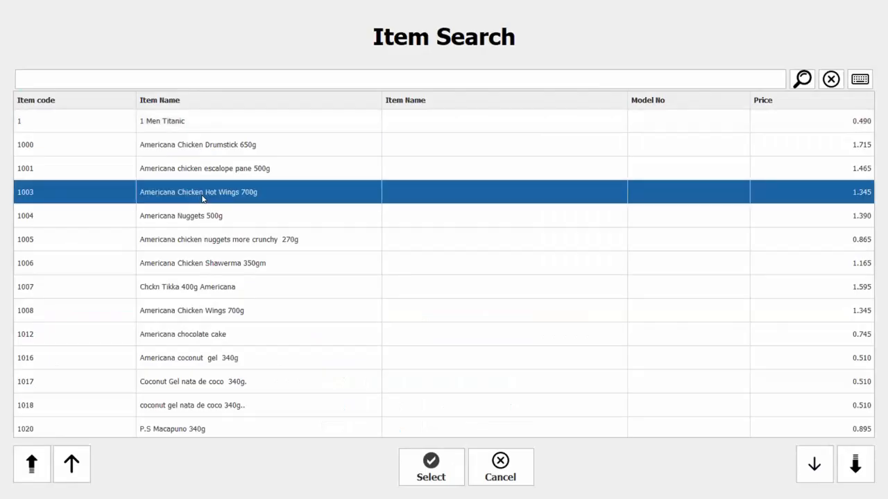
click(172, 215)
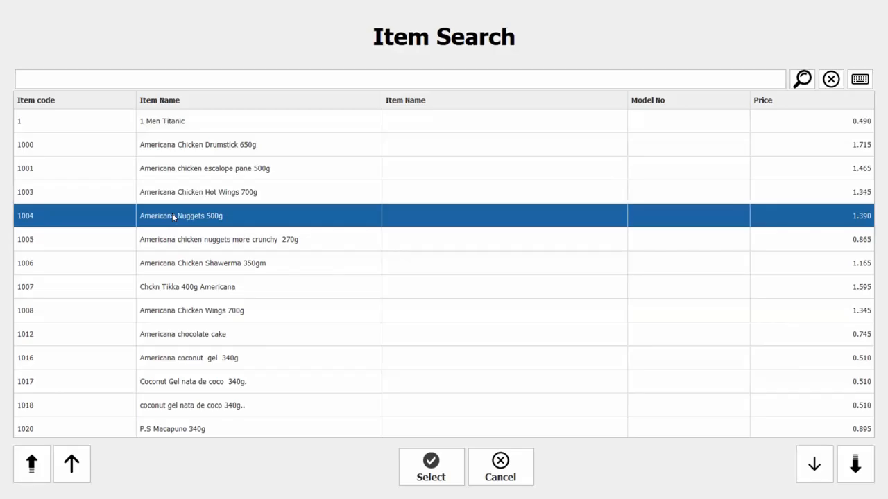
double_click(172, 213)
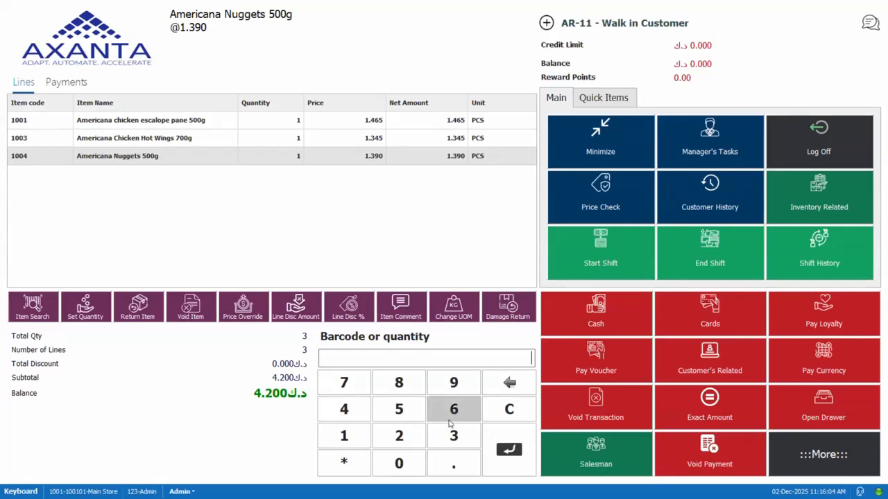
Settle the sale with the exact amount and decline printing the receipt
click(720, 409)
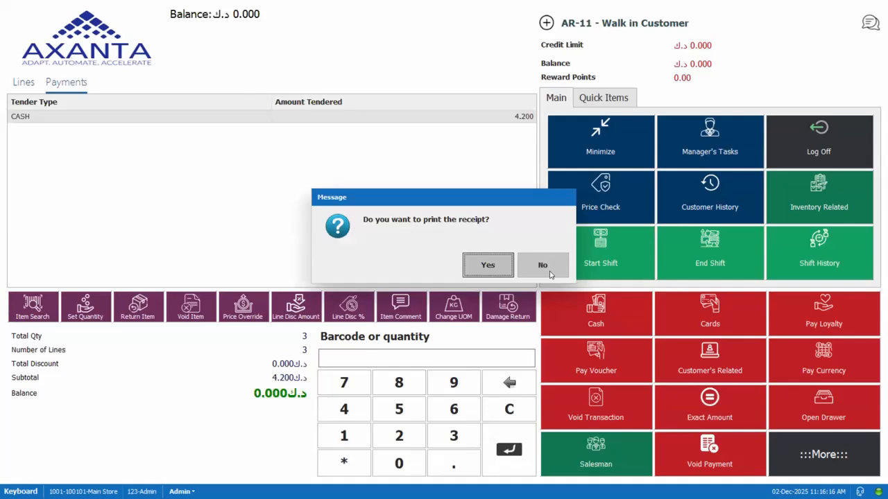
click(543, 266)
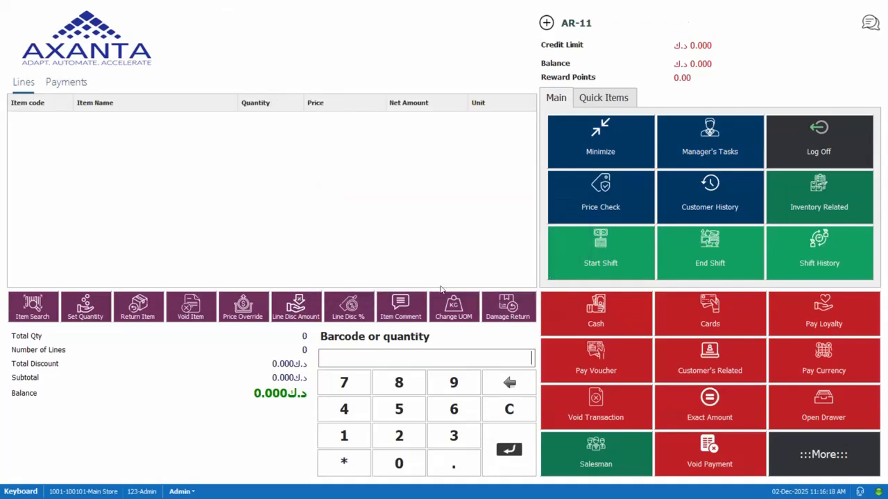
Pick Americana Chicken Drumstick 650g, Americana chicken escalope pane 500g and Americana Chicken Hot Wings 700g from the item list for a new sale
click(17, 312)
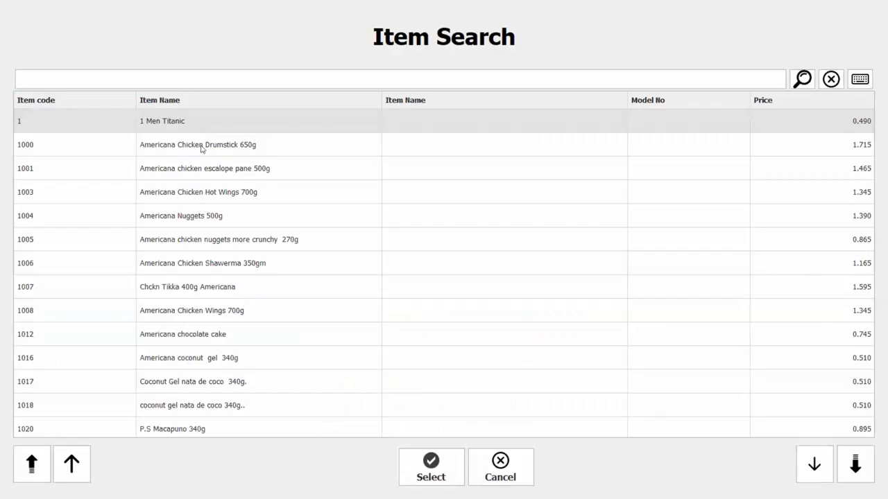
click(201, 152)
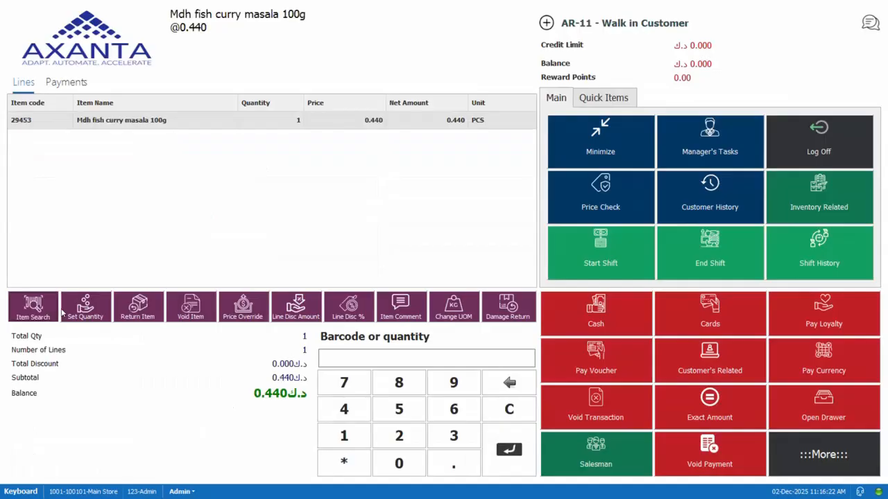
click(199, 179)
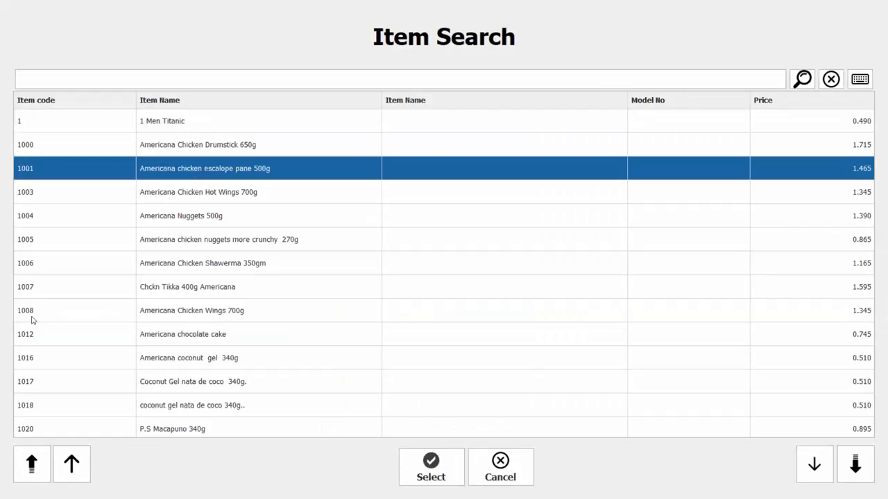
click(173, 201)
double_click(172, 200)
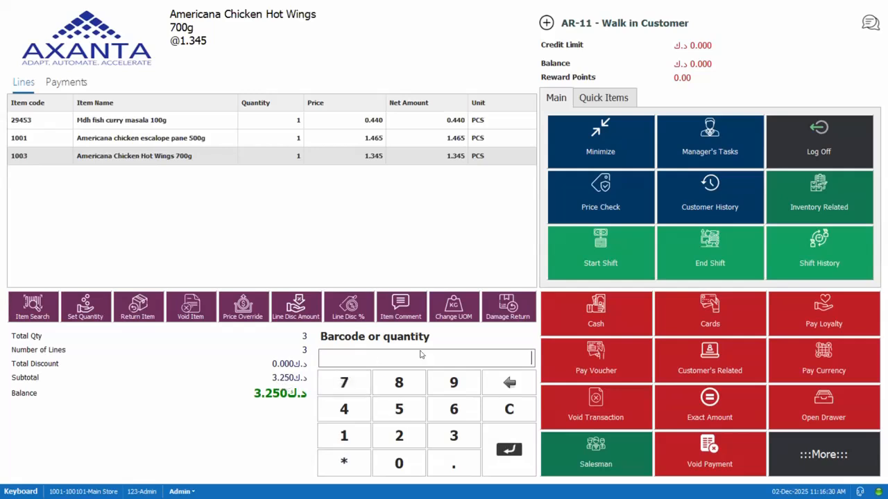
Pay the sale in cash with 5.000 tendered, accept the change and decline printing the receipt
click(586, 318)
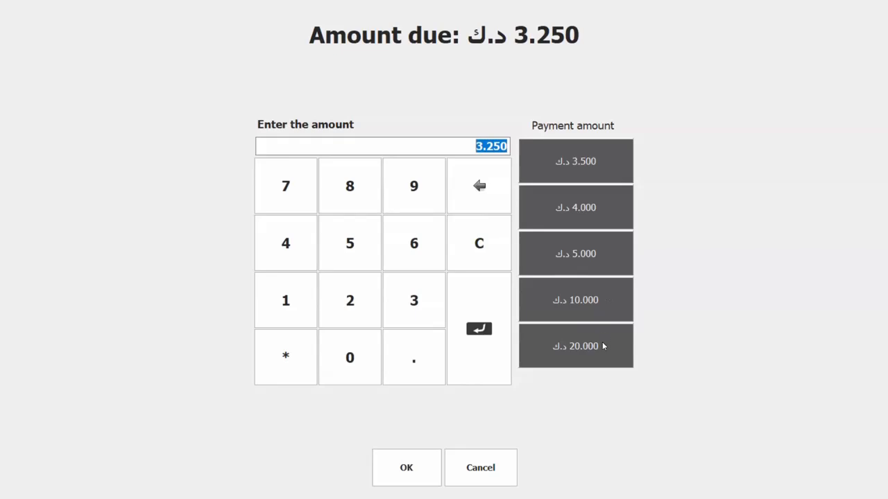
click(580, 256)
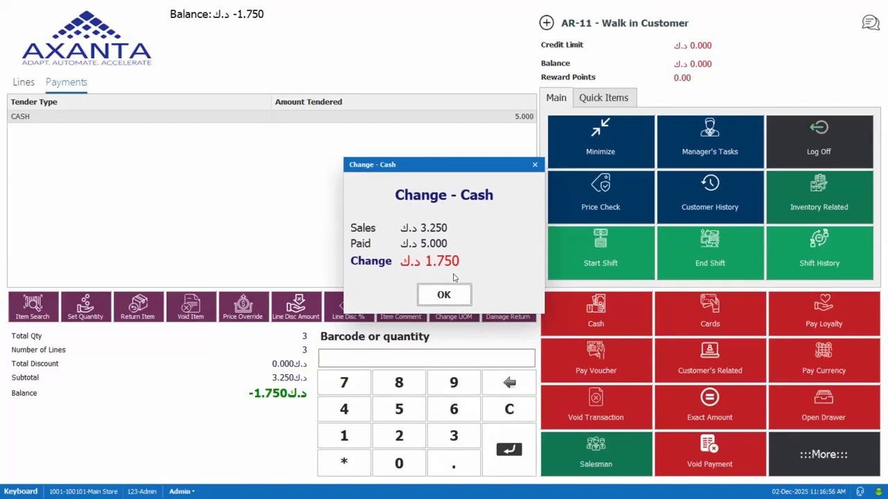
click(461, 300)
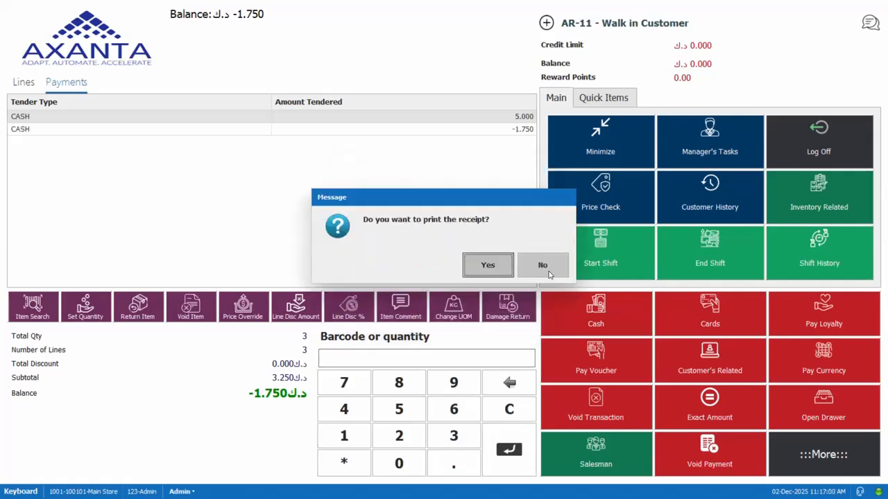
click(542, 266)
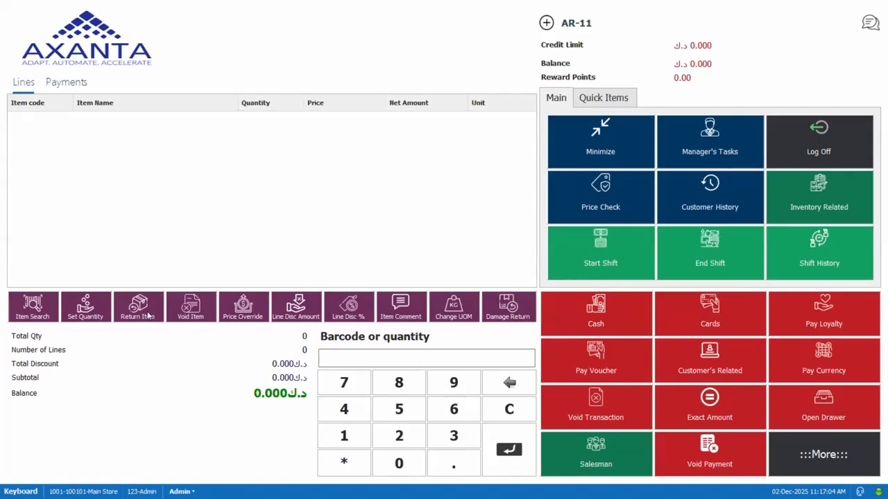
Add Americana chicken escalope pane 500g, Americana Chicken Hot Wings 700g and Chckn Tikka 400g Americana to a new sale
click(32, 303)
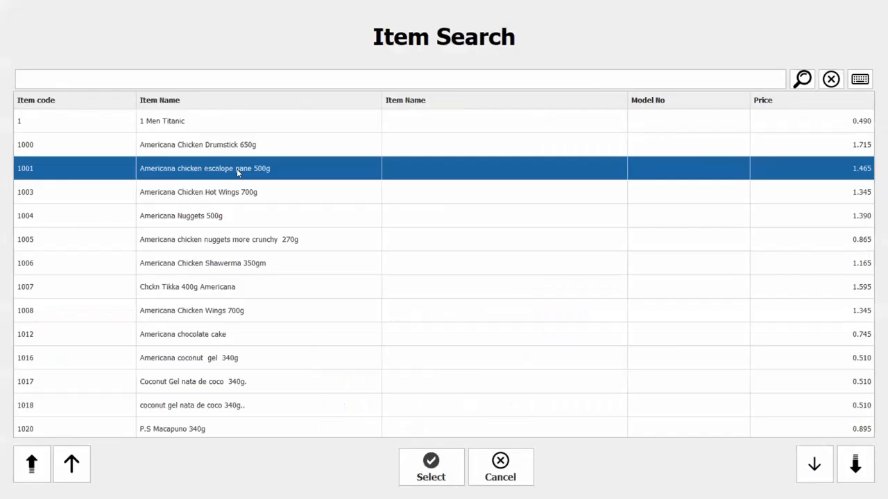
double_click(237, 172)
click(46, 309)
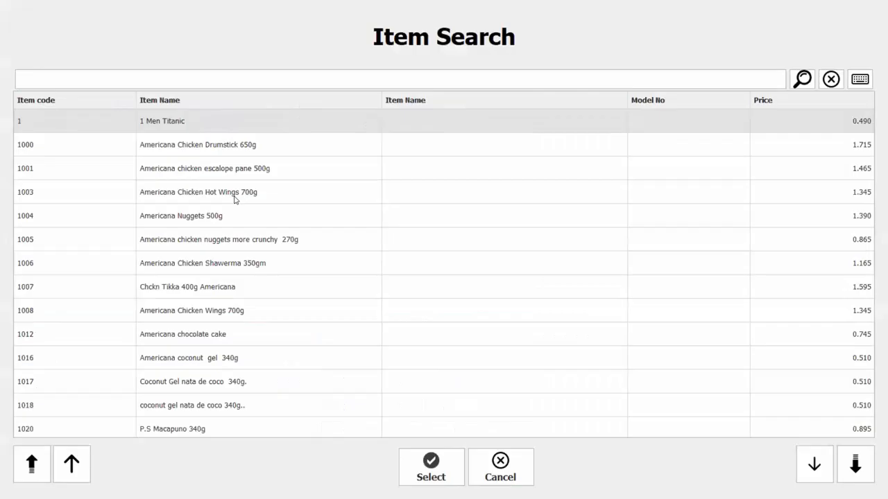
click(234, 200)
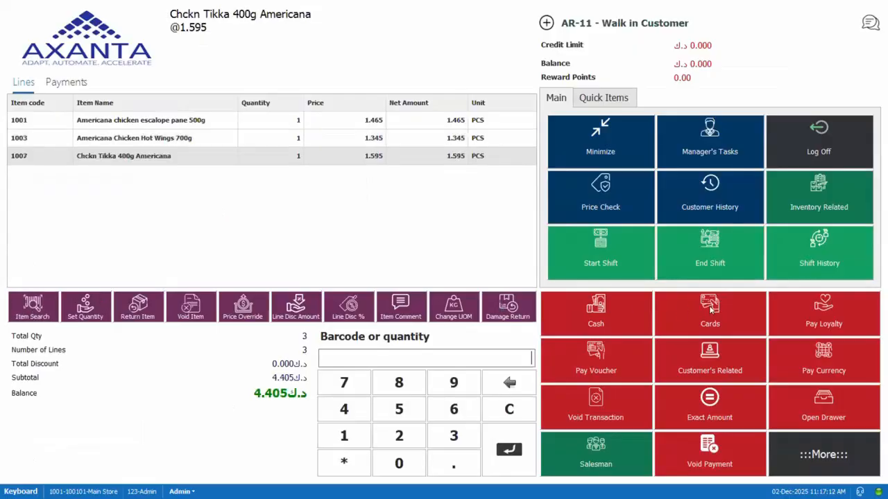
Pay the sale by card with the KNET card type and decline printing the receipt
click(719, 308)
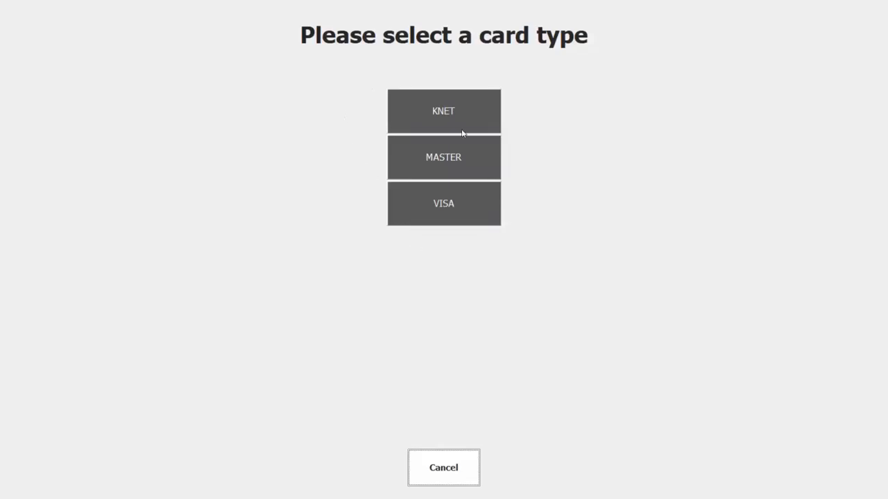
click(453, 109)
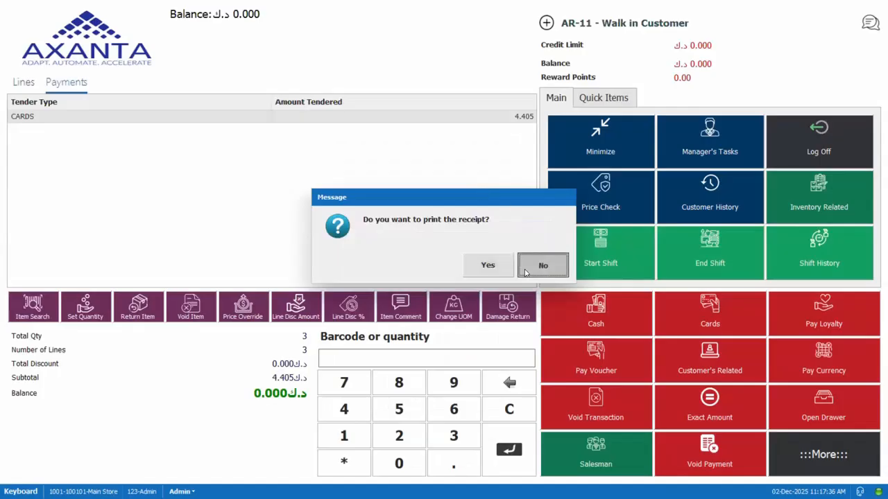
click(527, 273)
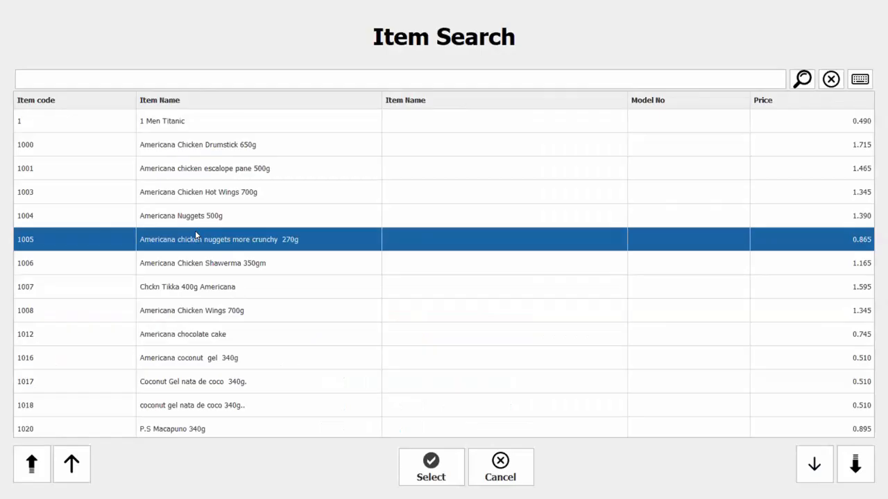
Add Americana chicken nuggets more crunchy 270g from the item list to the sale
double_click(196, 236)
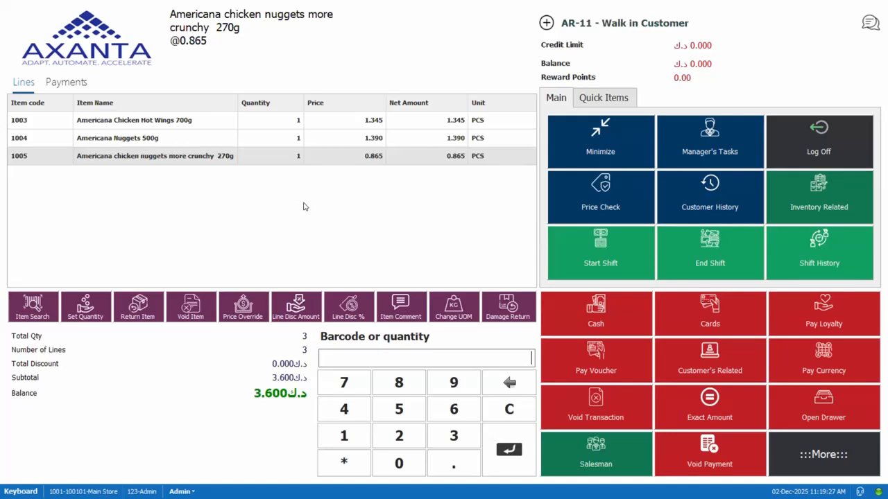
Take a partial cash payment of 2.500 towards the sale
click(588, 308)
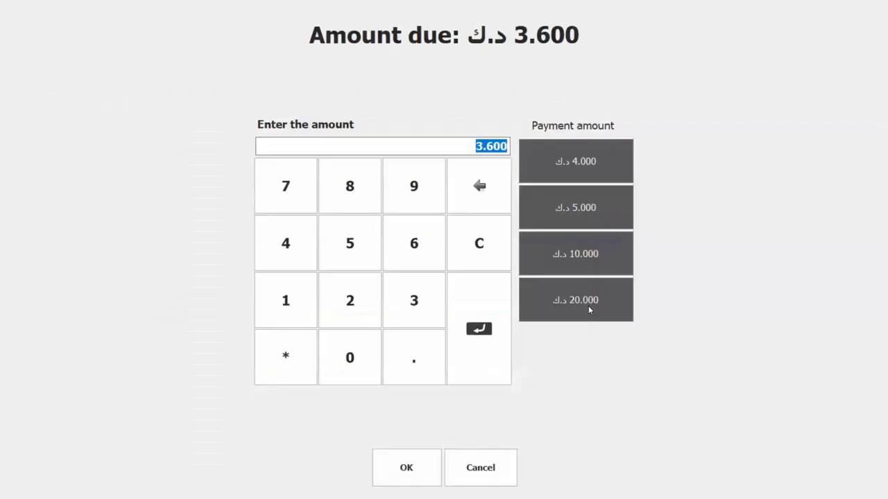
text(2.5)
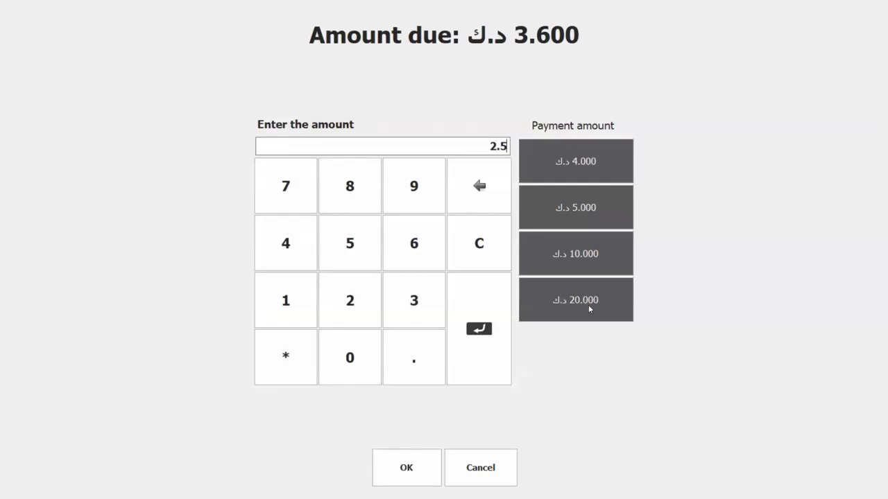
click(388, 458)
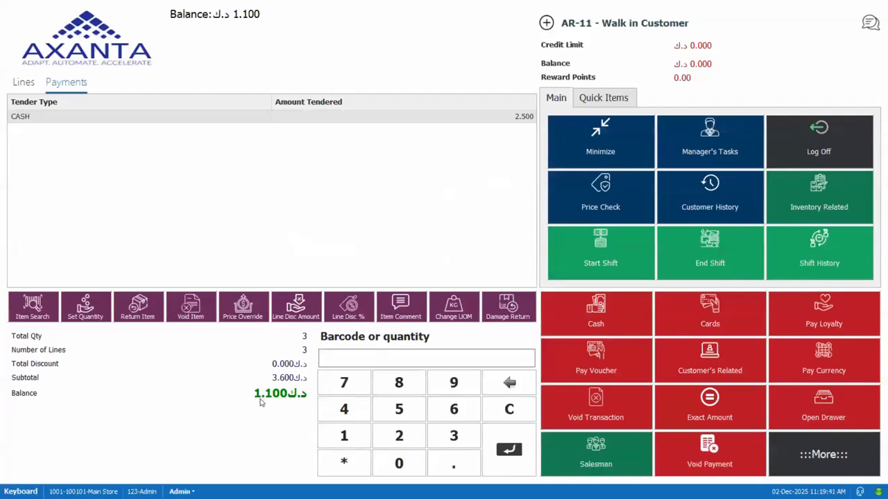
Pay the remaining 1.100 by card with the KNET card type and decline printing the receipt
click(726, 305)
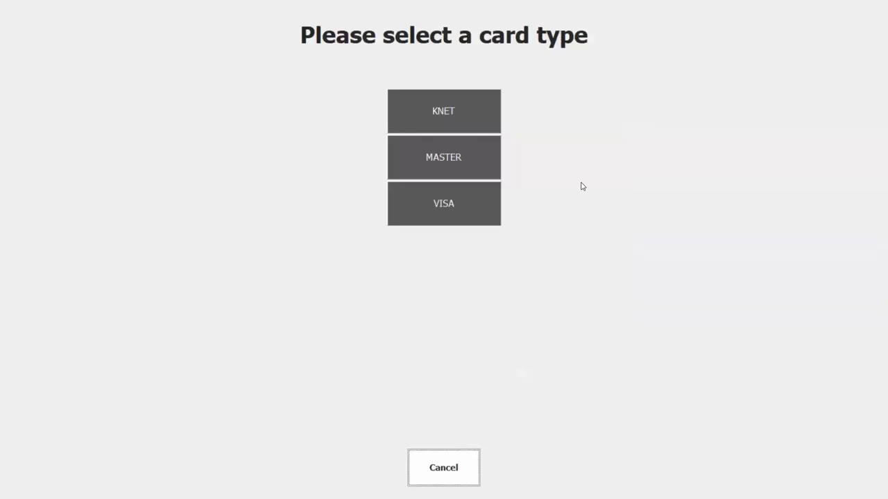
click(483, 120)
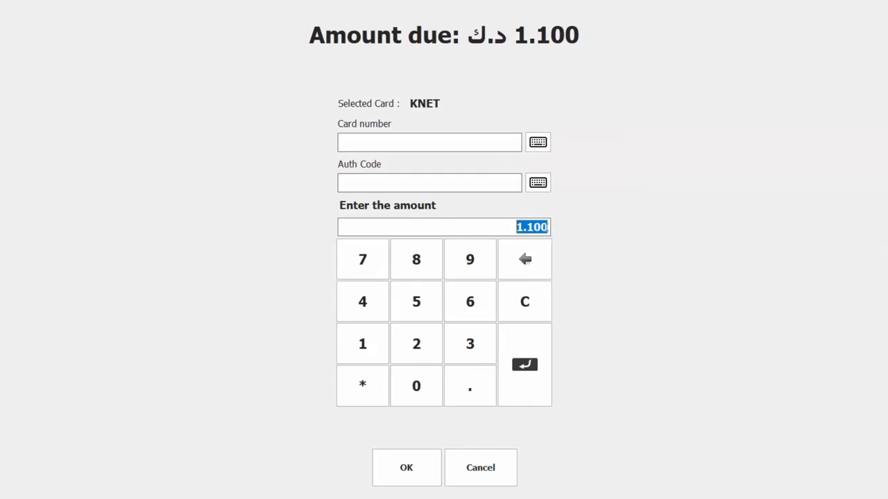
click(546, 227)
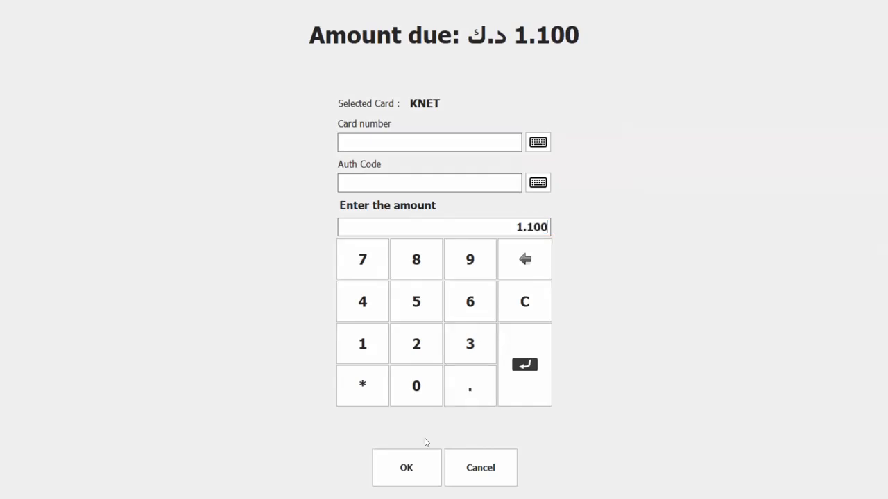
click(420, 456)
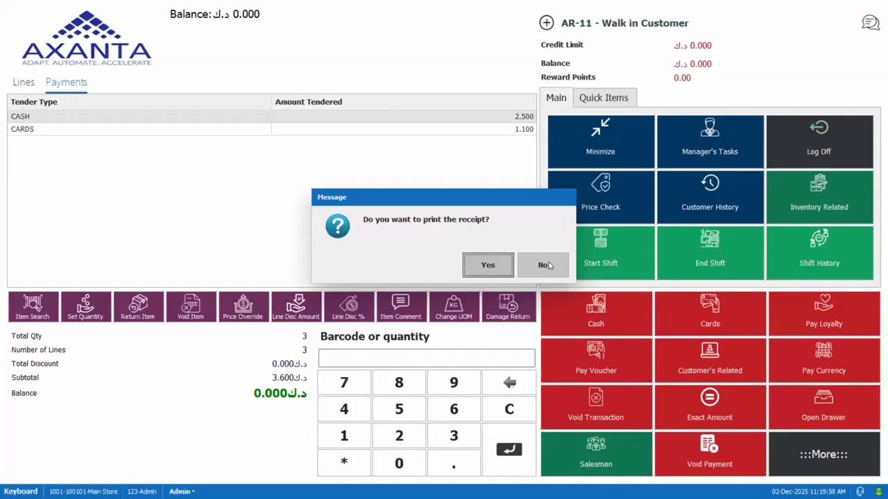
click(547, 265)
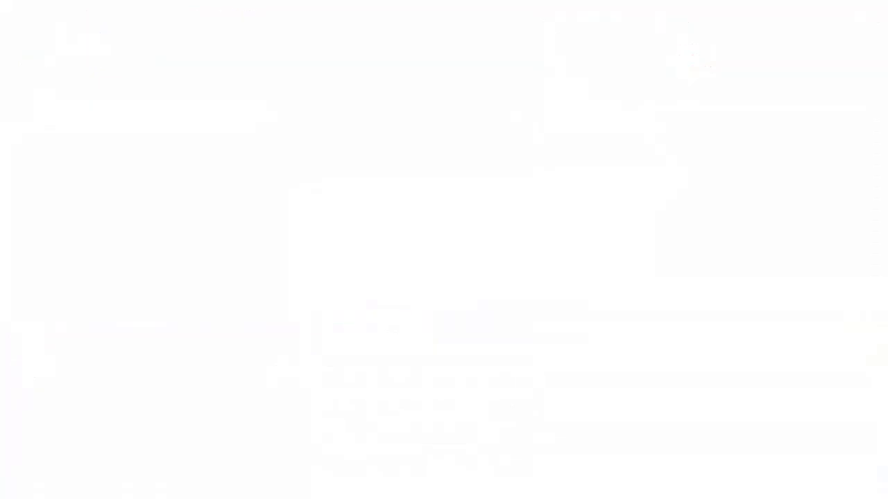